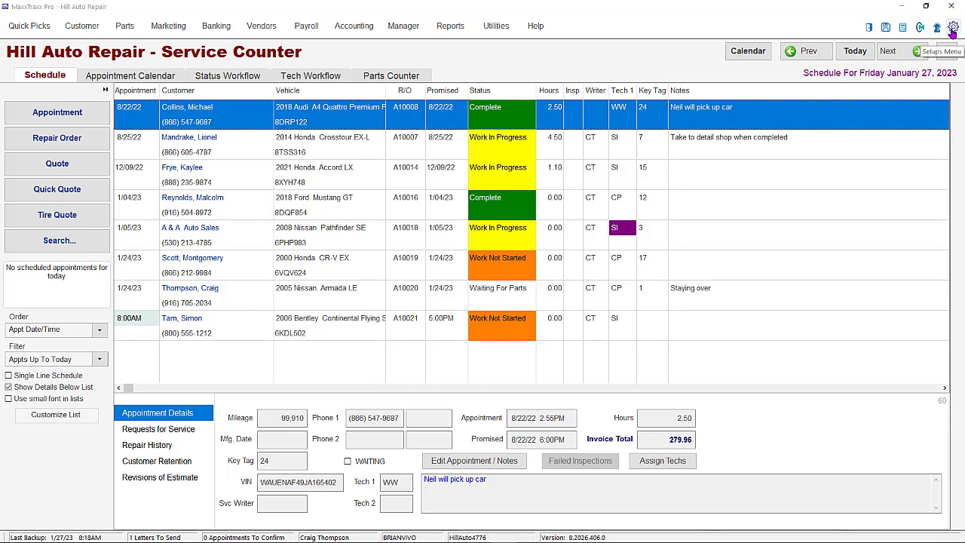
# - Review the general company information and system security settings in the program setup, and close them without saving
pyautogui.click(954, 28)
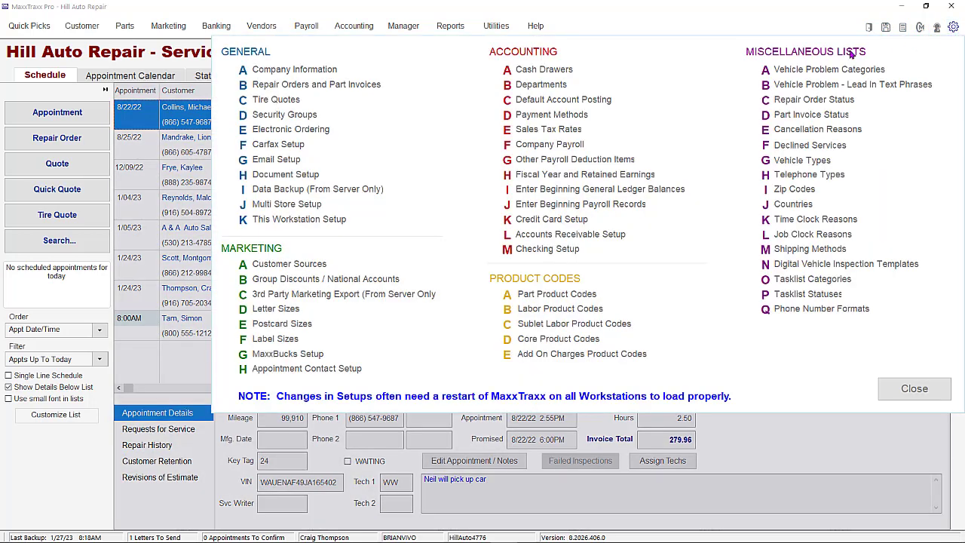
pyautogui.click(269, 71)
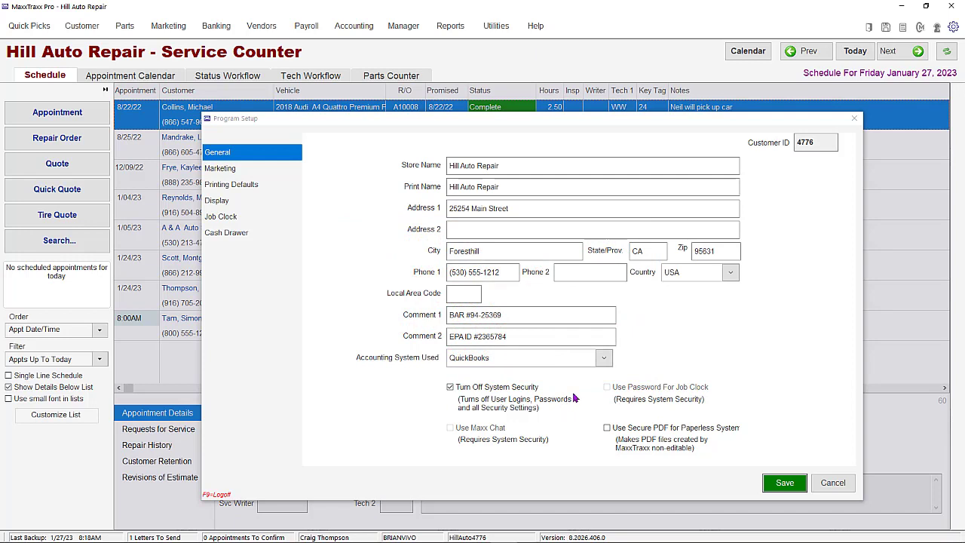
pyautogui.click(833, 483)
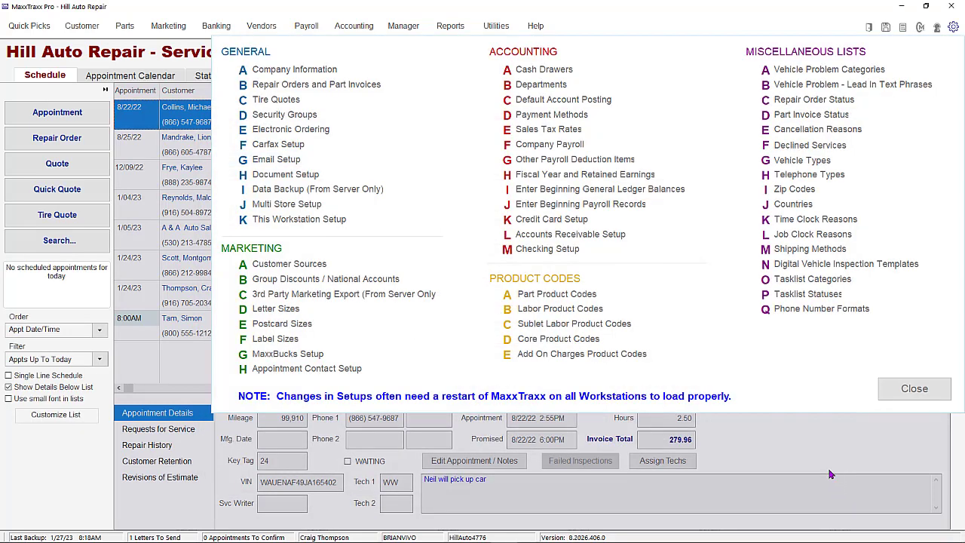
# - Look through the Administrators, Service Advisors and Technicians security groups and check the options available for the Technicians group
pyautogui.click(284, 114)
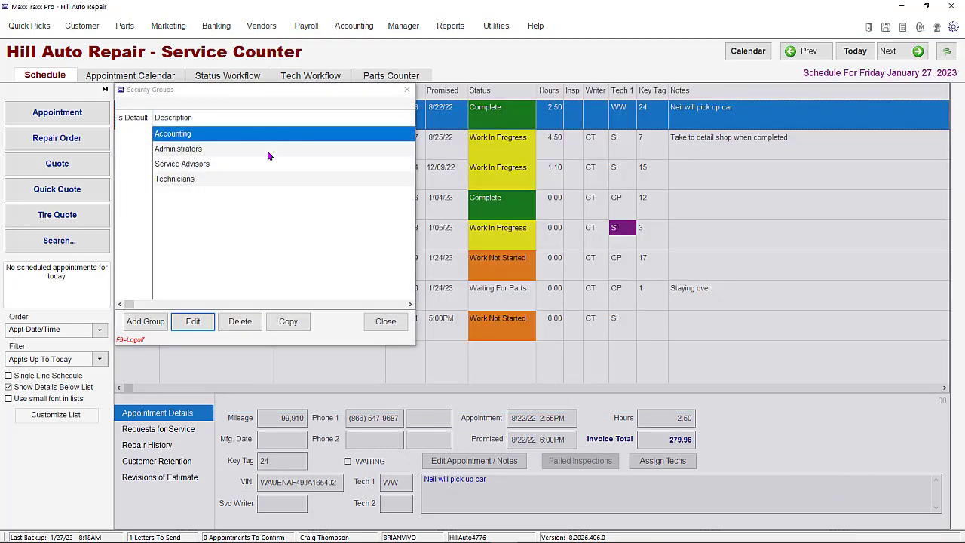
pyautogui.click(213, 154)
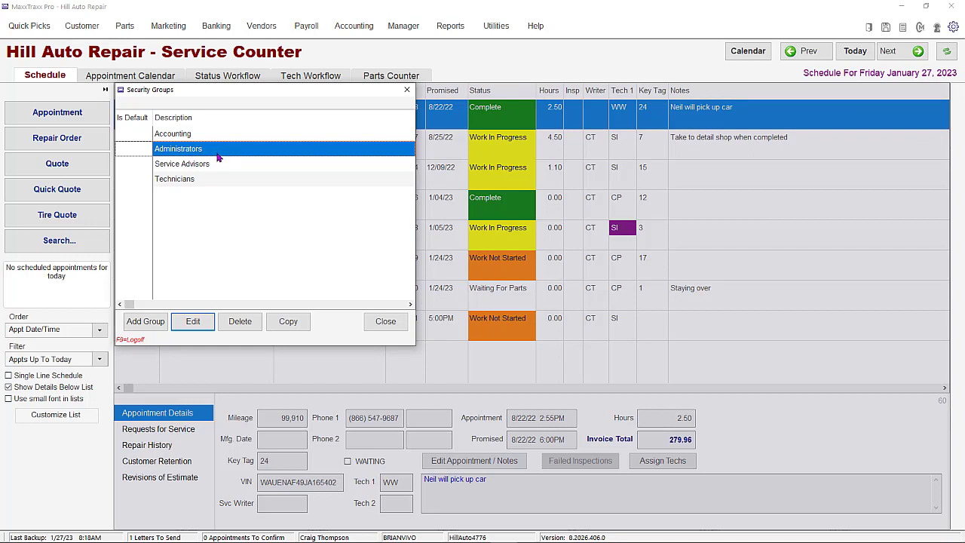
pyautogui.click(217, 164)
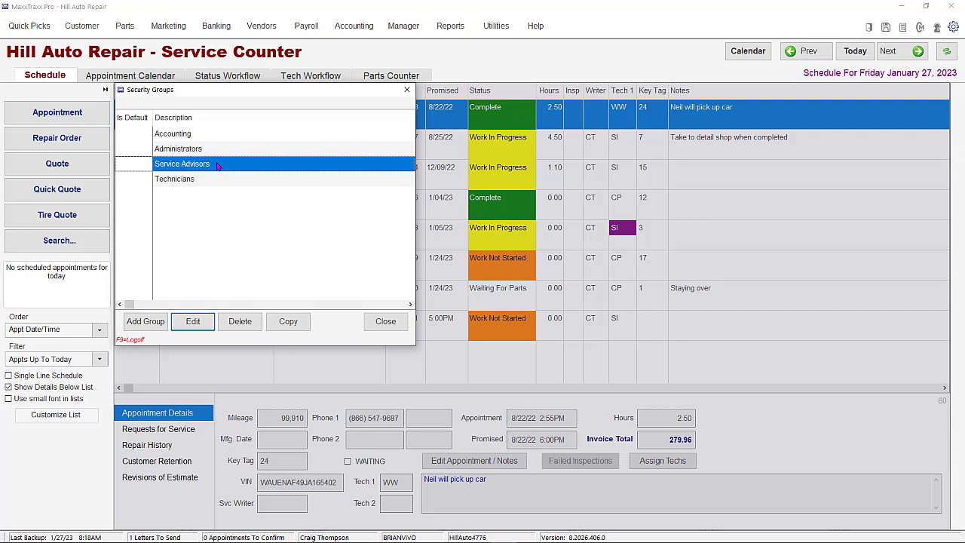
pyautogui.click(211, 185)
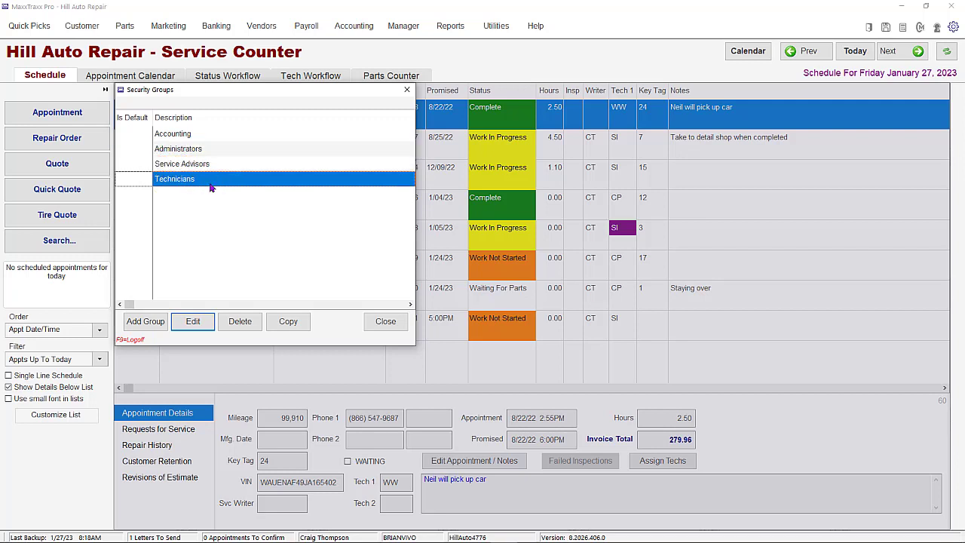
pyautogui.rightClick(143, 182)
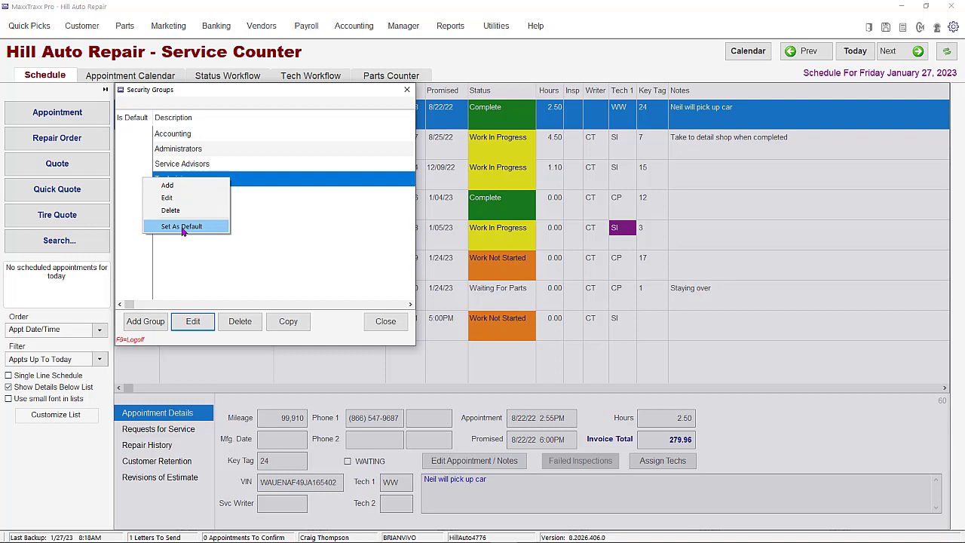
pyautogui.click(241, 226)
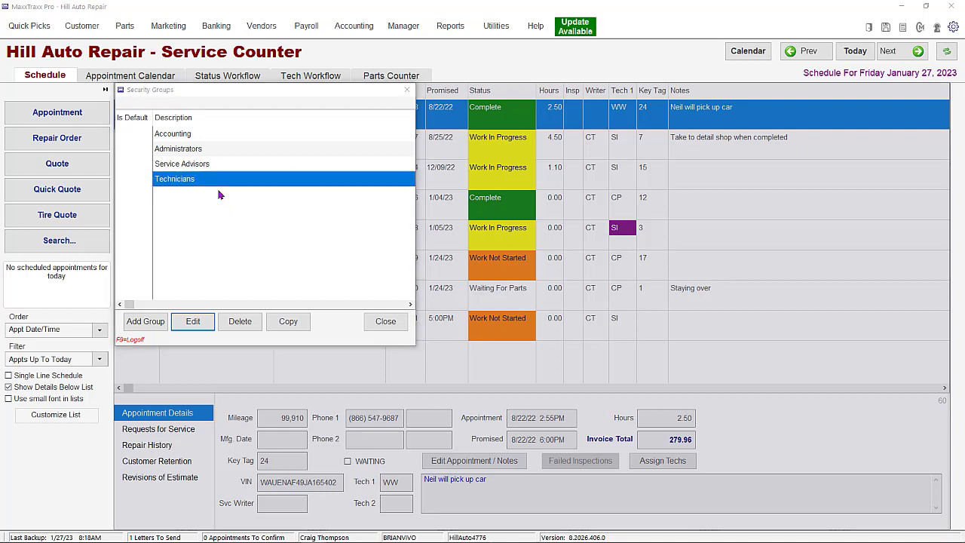
# - Try granting the Accounting group every Accounting Setup and Configuration permission, check its members, and discard the changes
pyautogui.click(178, 134)
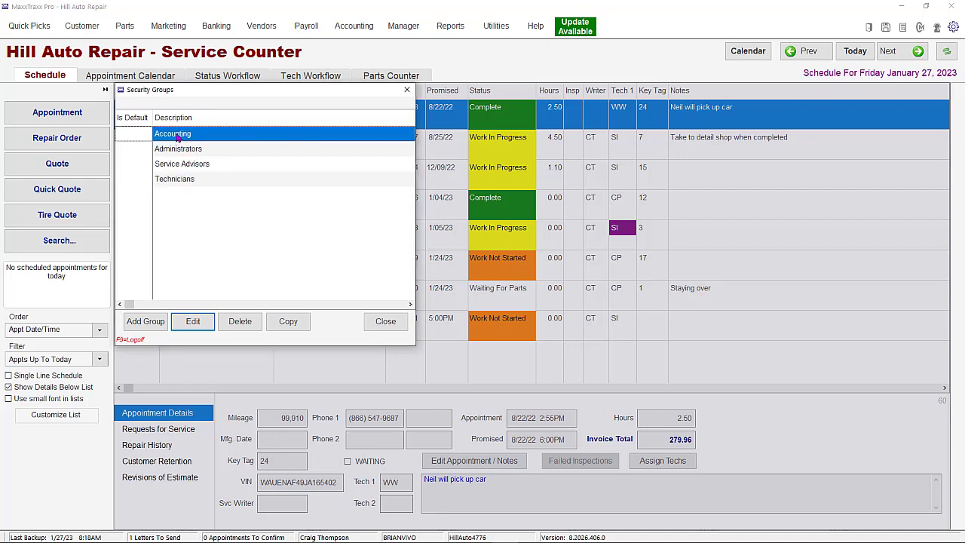
pyautogui.click(193, 321)
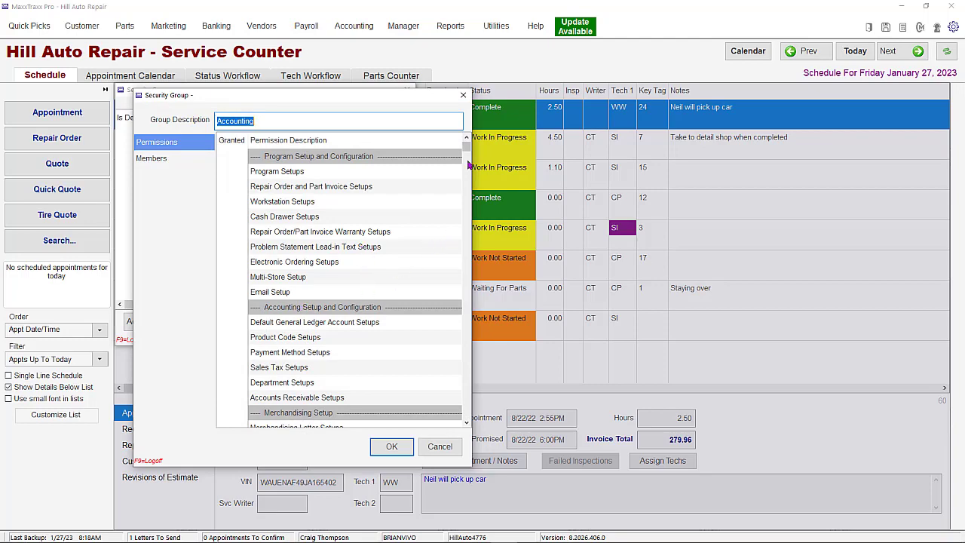
pyautogui.moveTo(466, 148)
pyautogui.mouseDown()
pyautogui.moveTo(450, 350)
pyautogui.moveTo(441, 239)
pyautogui.moveTo(455, 145)
pyautogui.mouseUp()
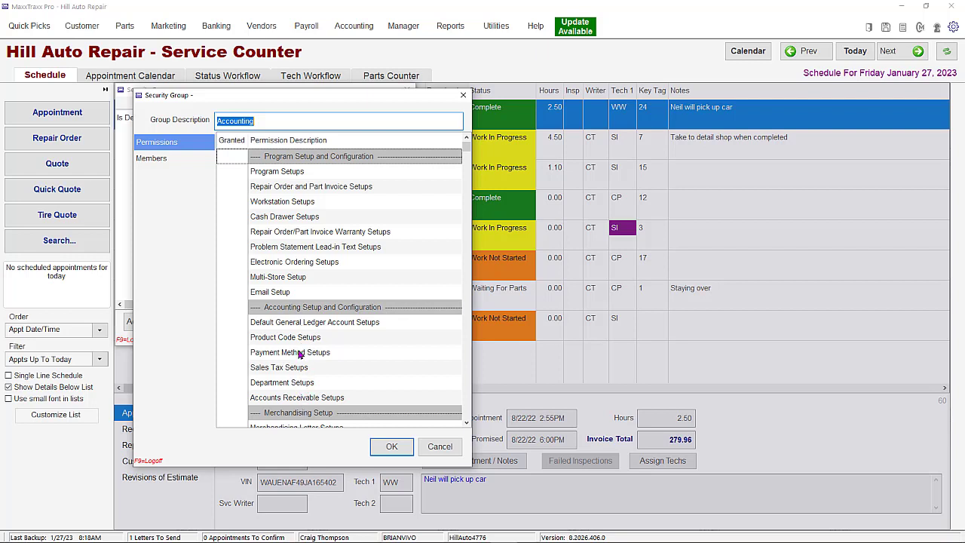
pyautogui.click(267, 322)
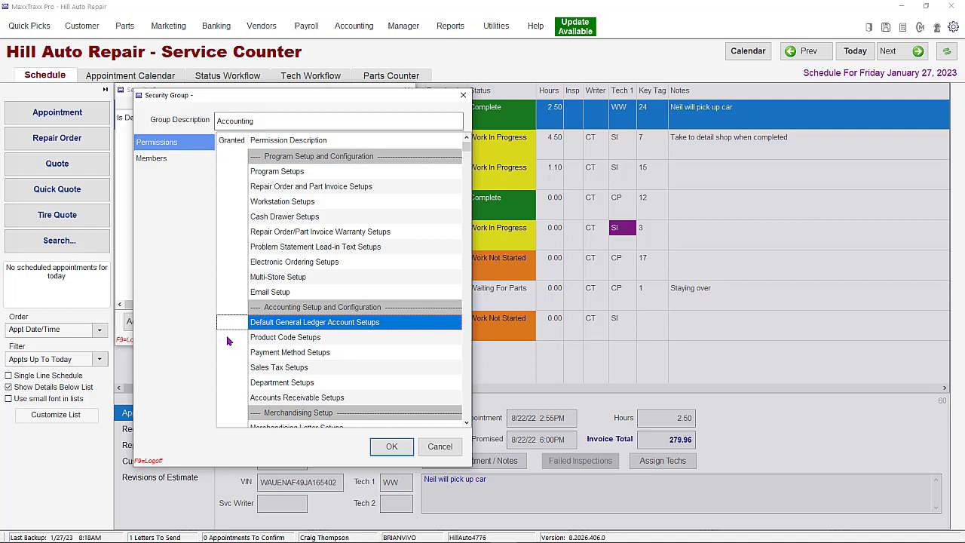
pyautogui.rightClick(236, 329)
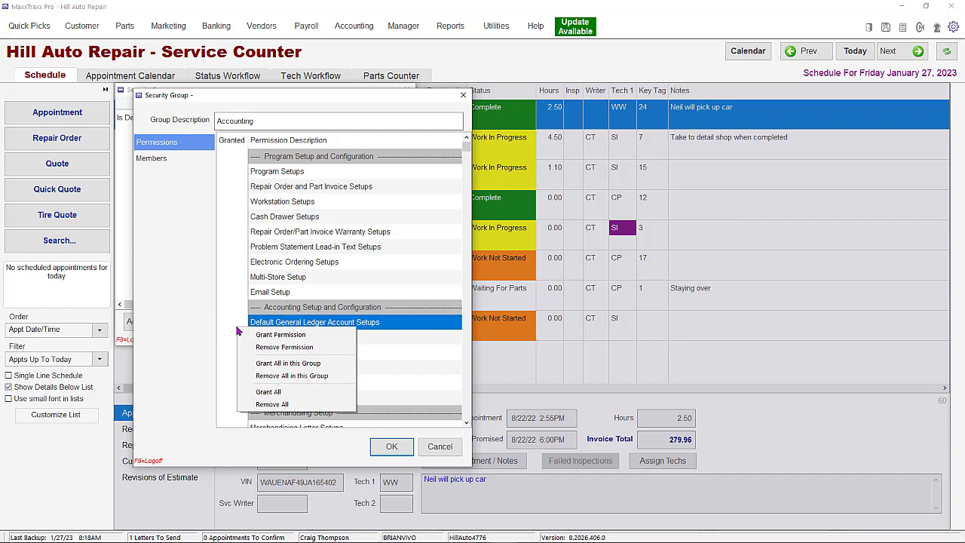
pyautogui.click(288, 363)
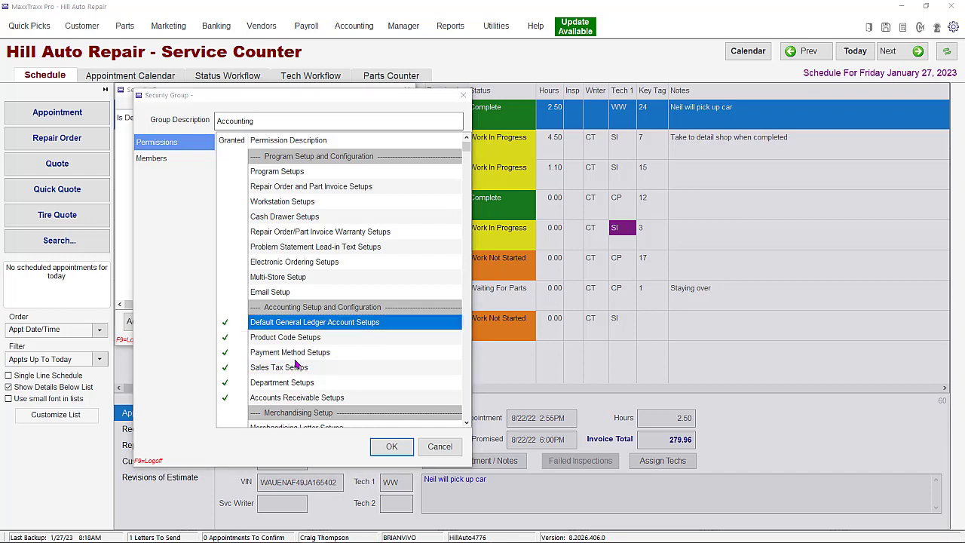
pyautogui.click(159, 161)
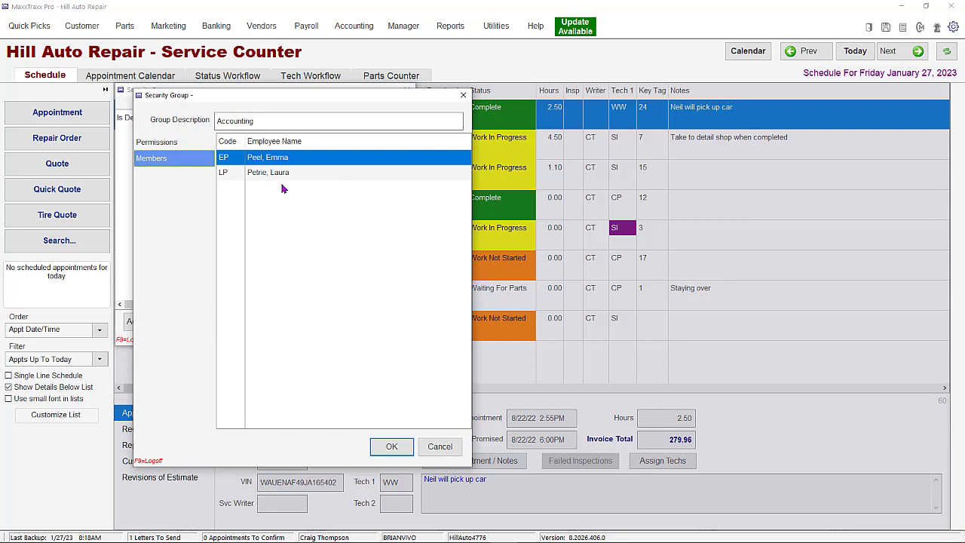
pyautogui.click(439, 448)
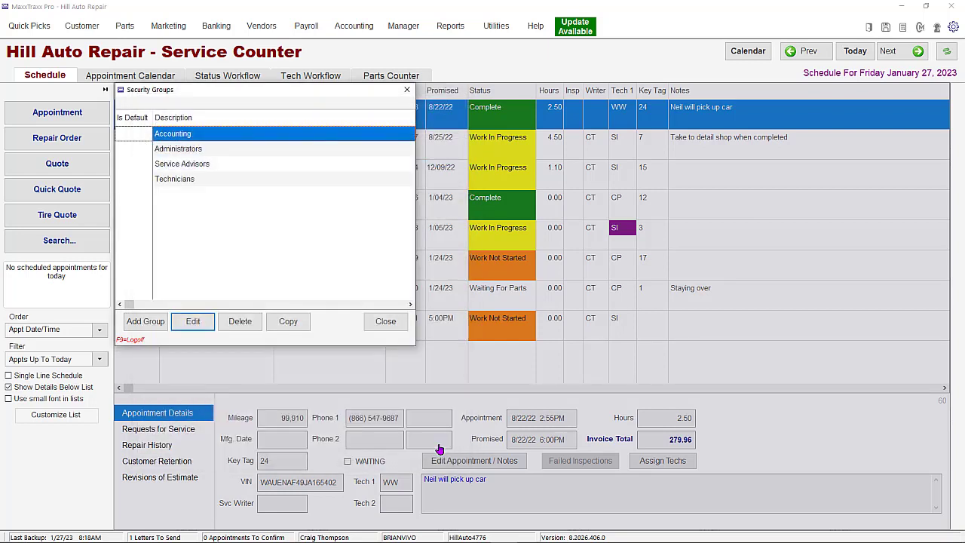
pyautogui.click(145, 322)
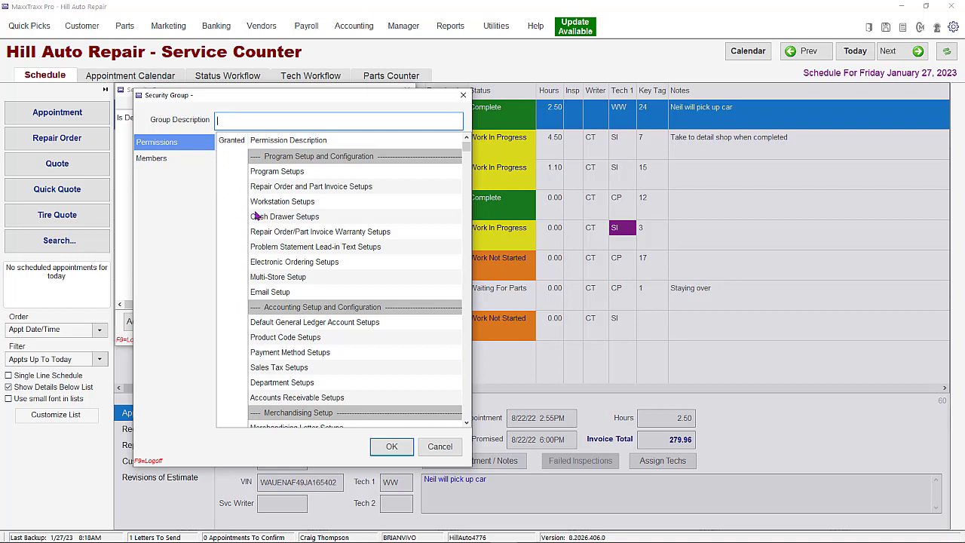
pyautogui.click(431, 450)
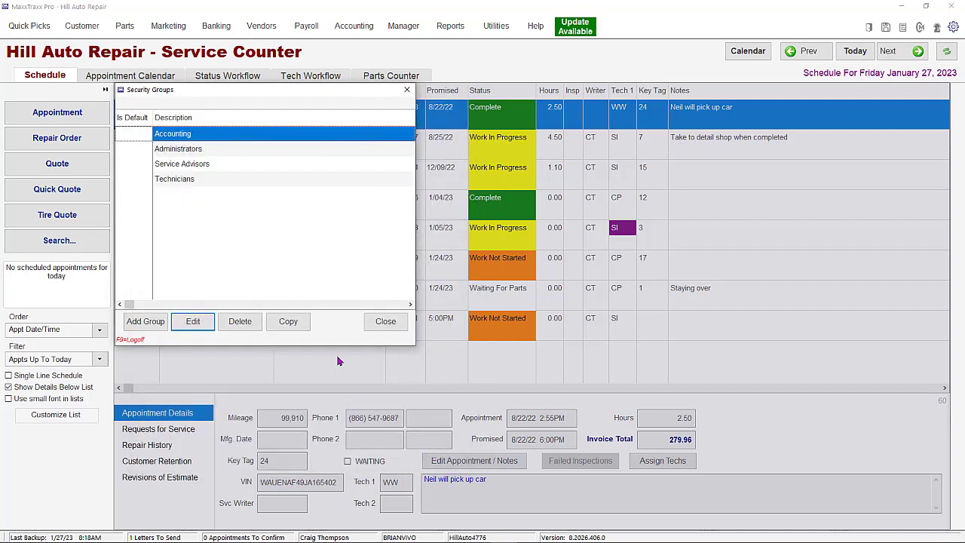
# - Duplicate the Technicians security group and review the copy's permissions before saving it
pyautogui.click(184, 181)
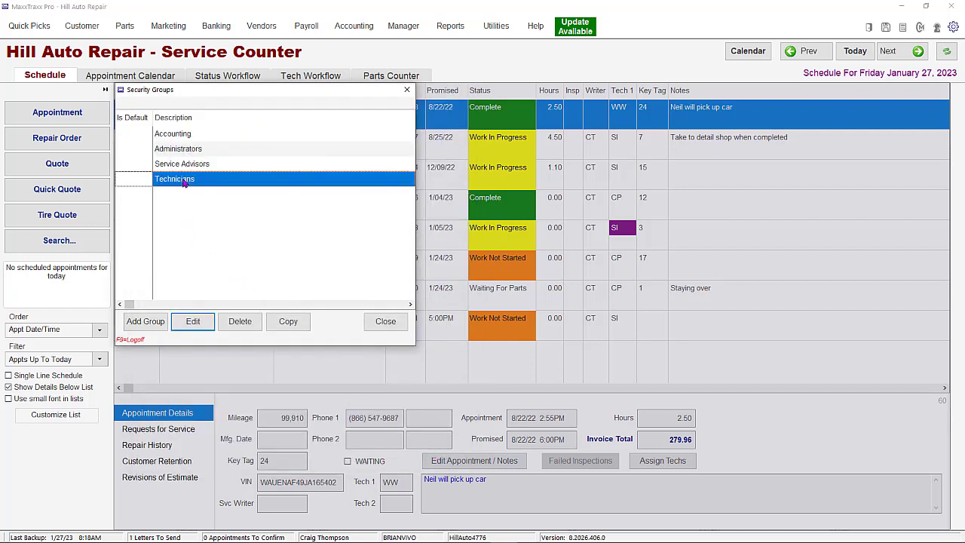
pyautogui.click(291, 322)
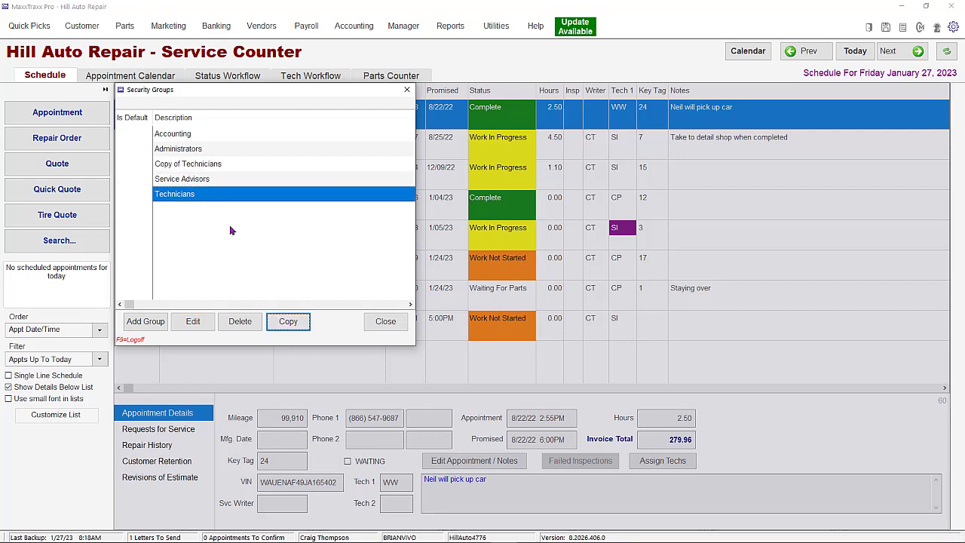
pyautogui.click(173, 164)
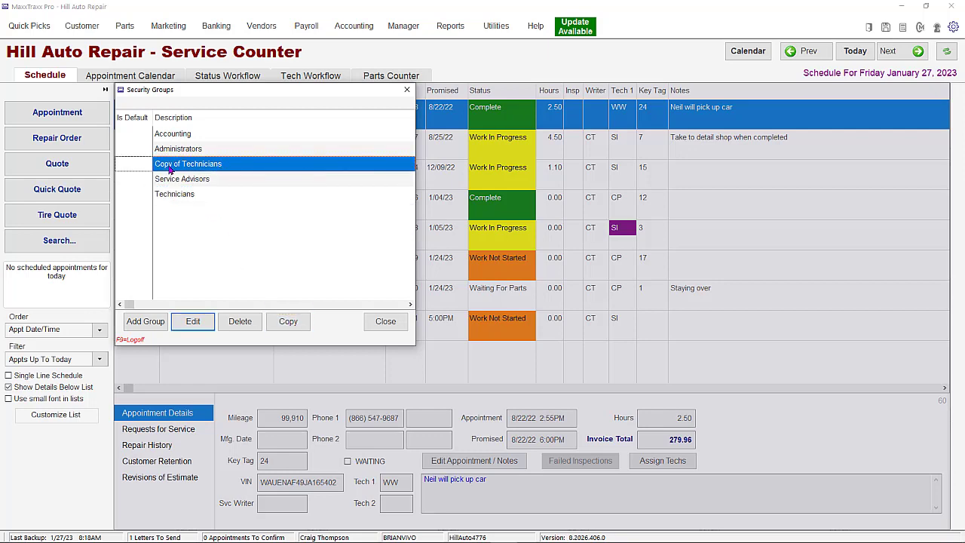
pyautogui.doubleClick(173, 165)
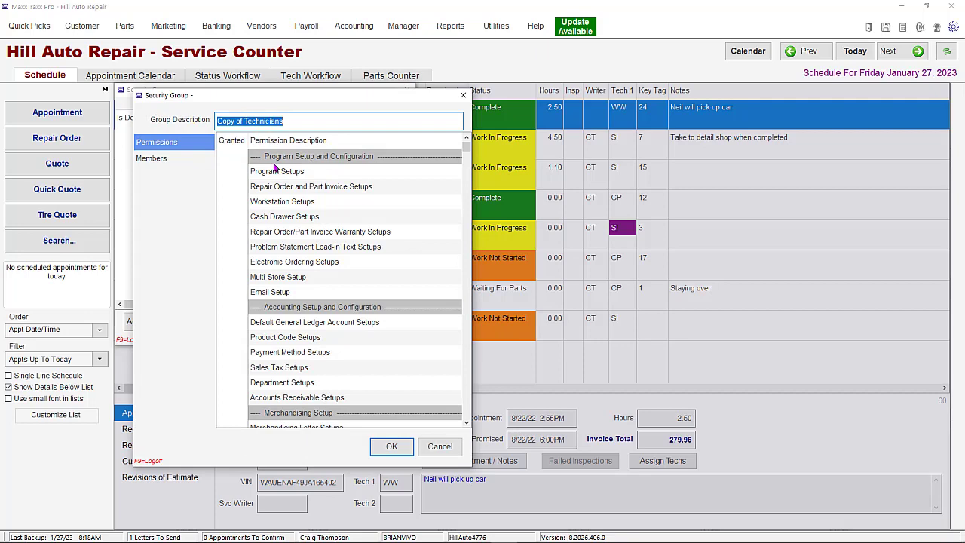
pyautogui.scroll(-6, 325, 322)
pyautogui.scroll(-20, 325, 322)
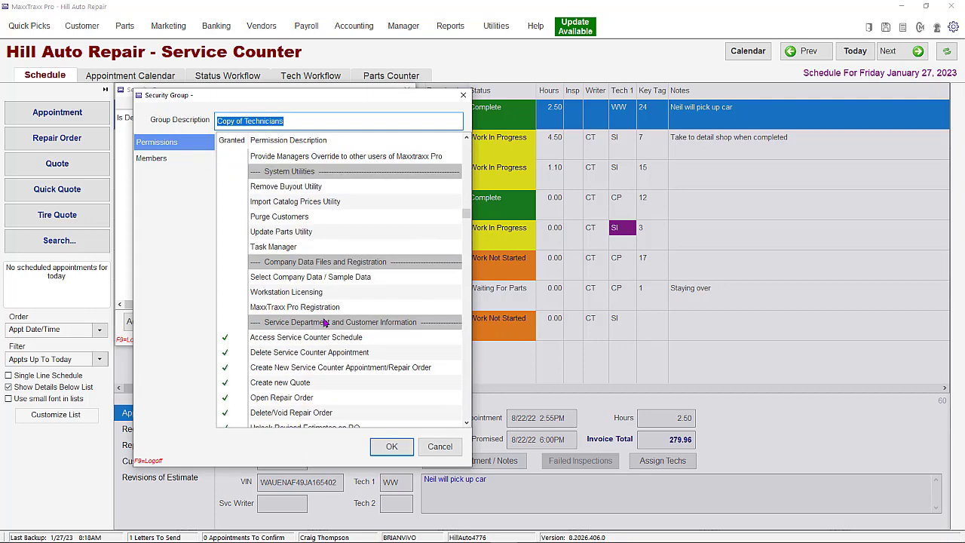
pyautogui.click(393, 446)
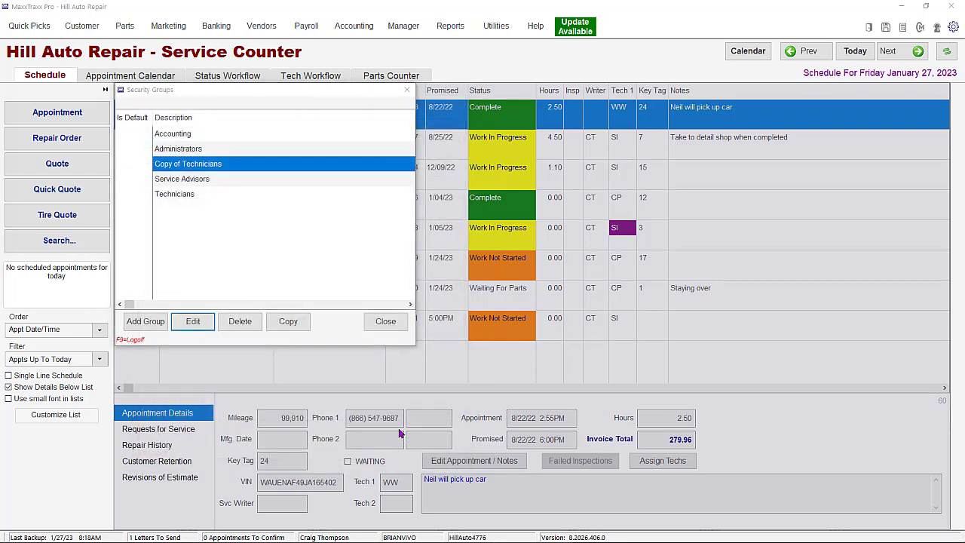
# - Check the Administrators group's members, grant the group all permissions, save it and leave the setups
pyautogui.click(216, 154)
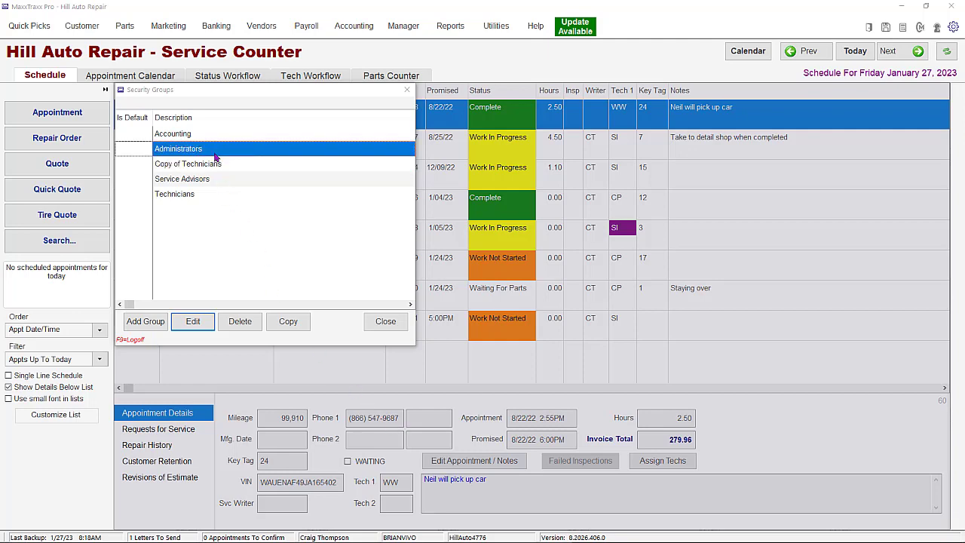
pyautogui.doubleClick(215, 156)
pyautogui.click(157, 158)
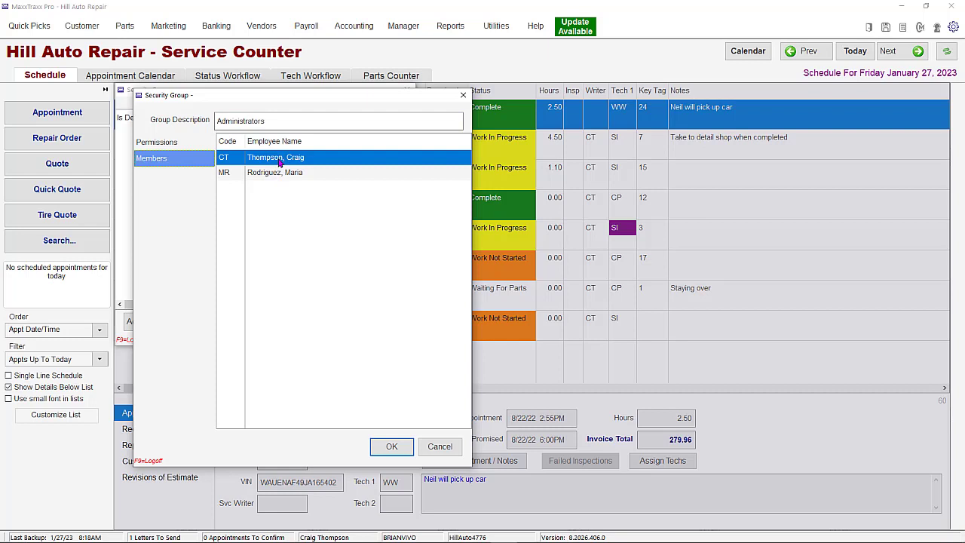
pyautogui.click(157, 144)
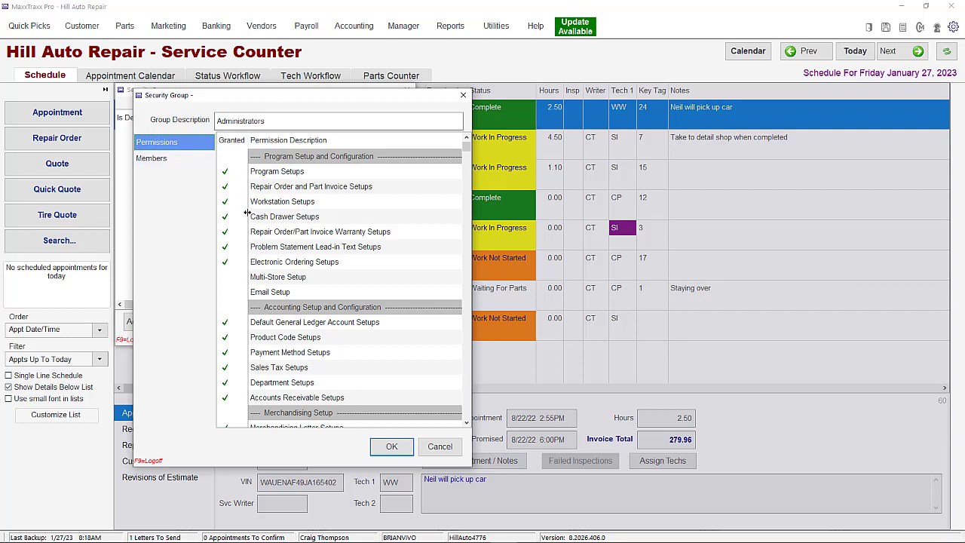
pyautogui.rightClick(226, 188)
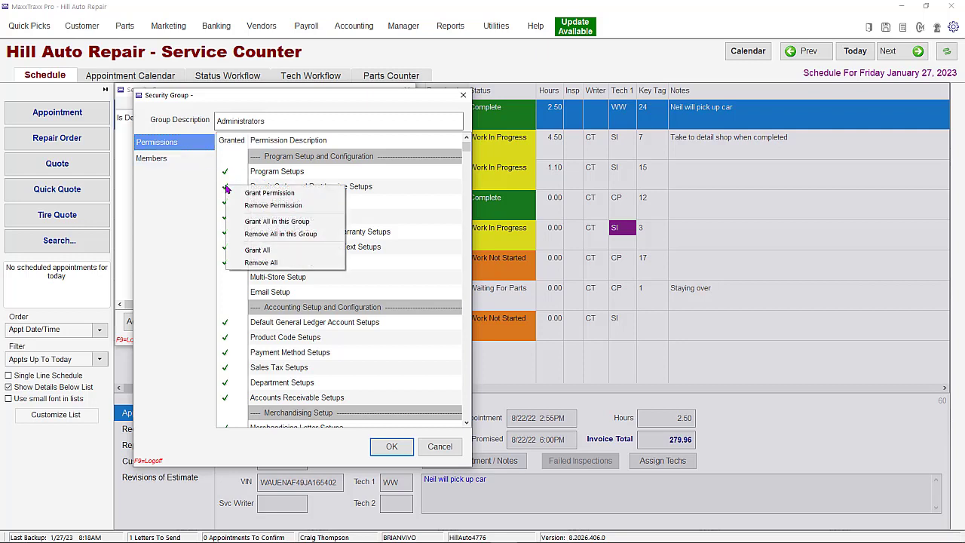
pyautogui.click(255, 249)
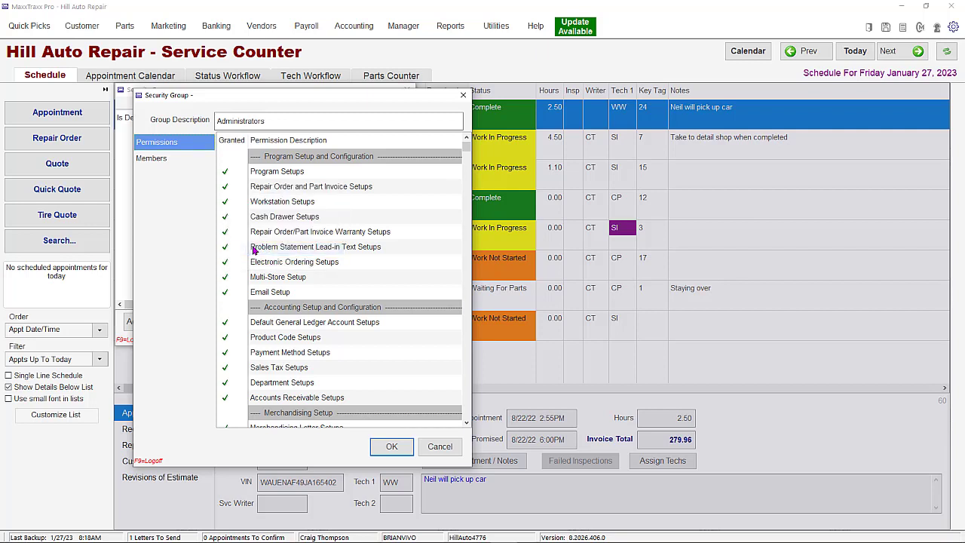
pyautogui.click(389, 446)
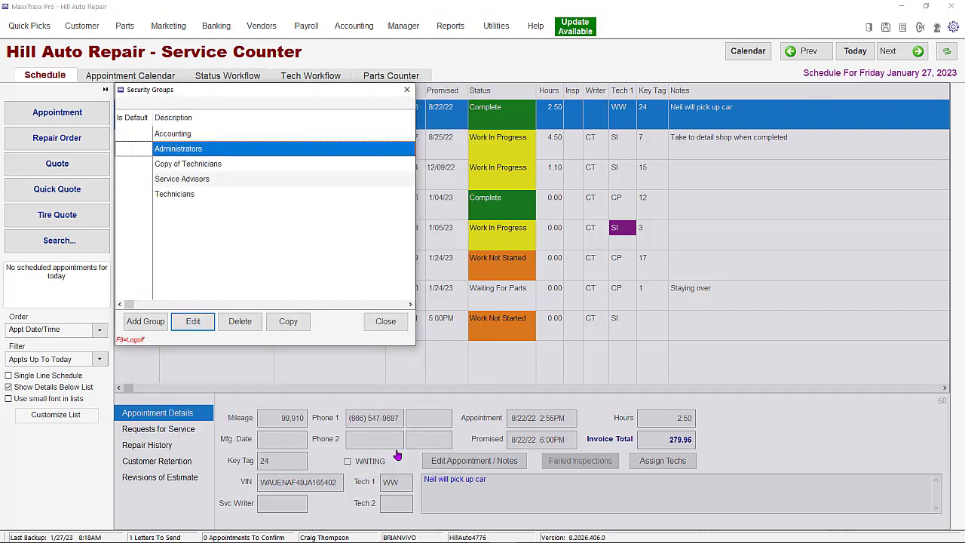
pyautogui.click(386, 322)
pyautogui.click(916, 389)
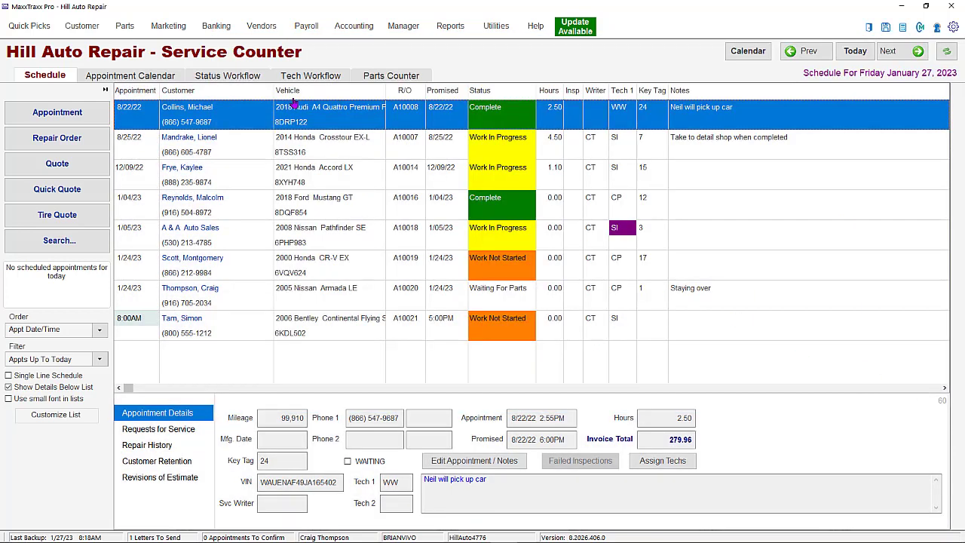
# - Open the record of the employee with code CT and check which security groups can be assigned
pyautogui.click(309, 27)
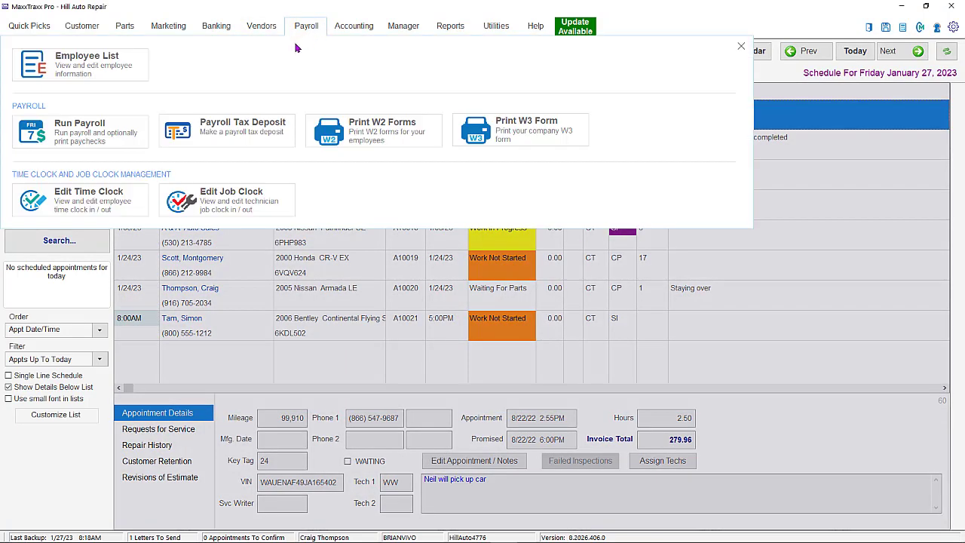
pyautogui.click(110, 61)
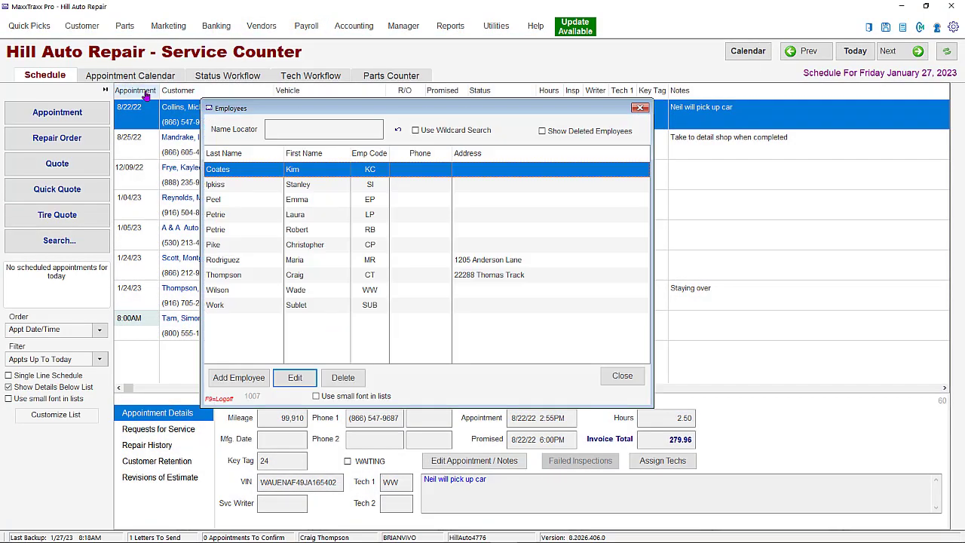
pyautogui.click(233, 276)
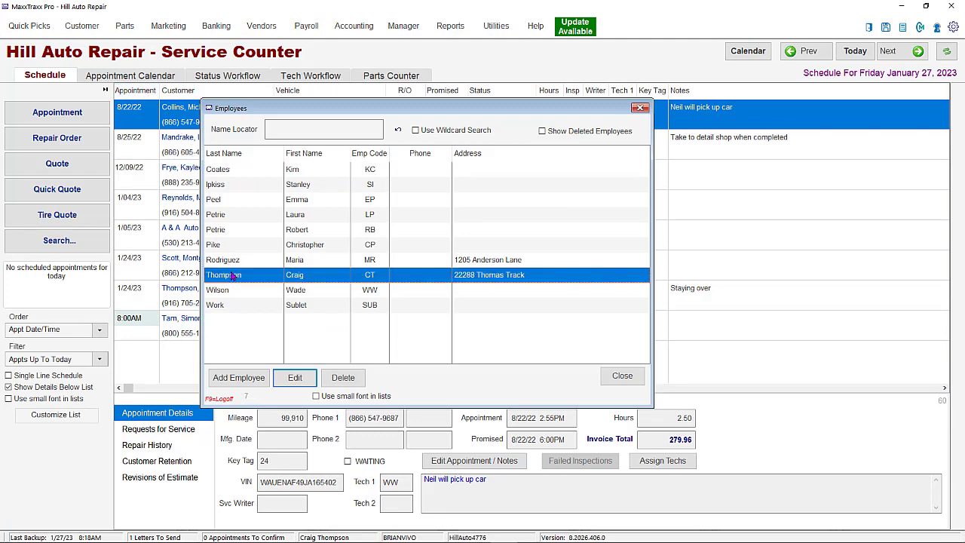
pyautogui.click(300, 378)
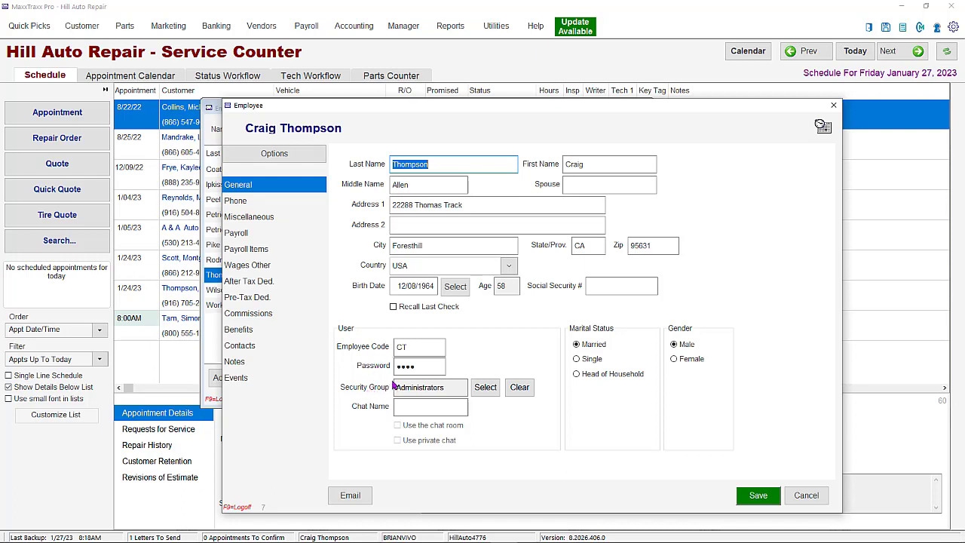
pyautogui.click(486, 388)
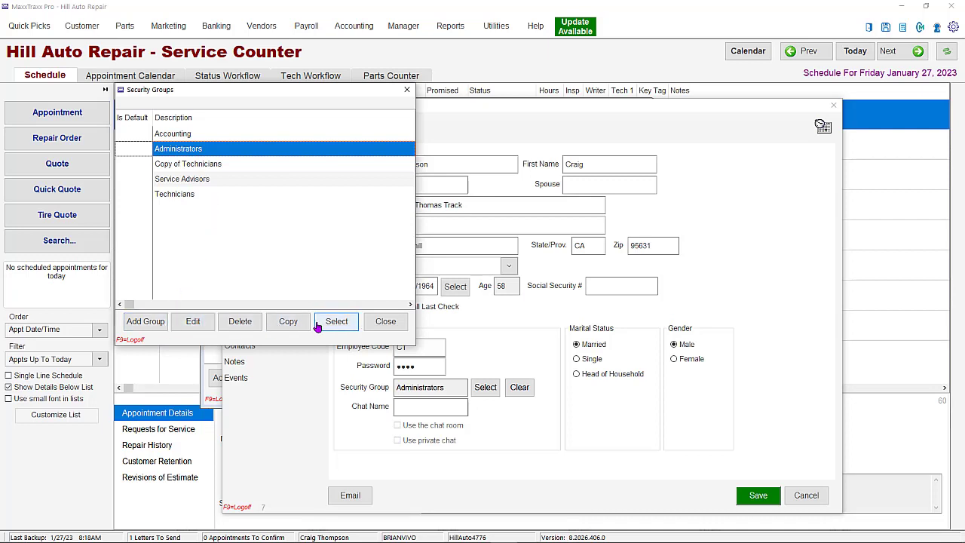
pyautogui.click(383, 324)
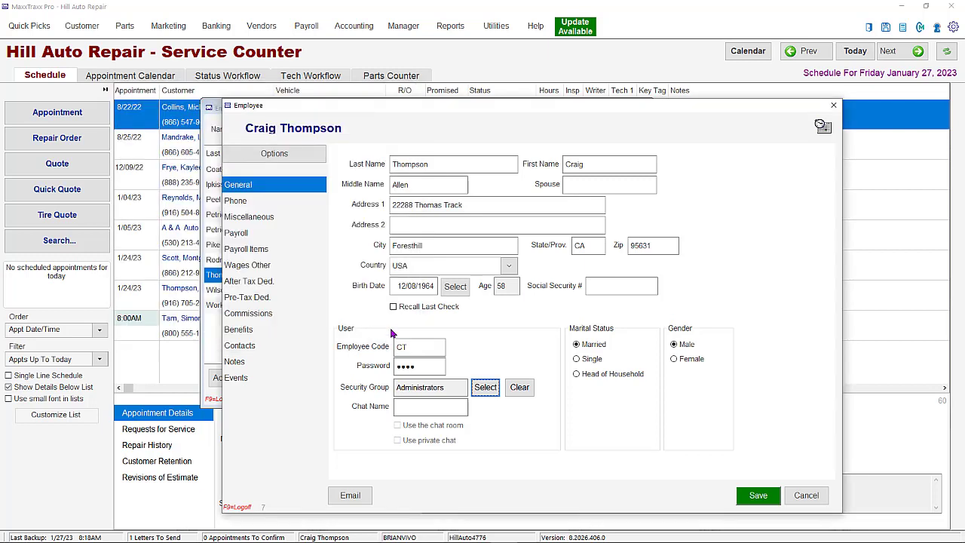
# - Save the employee record and leave the employee list
pyautogui.click(775, 504)
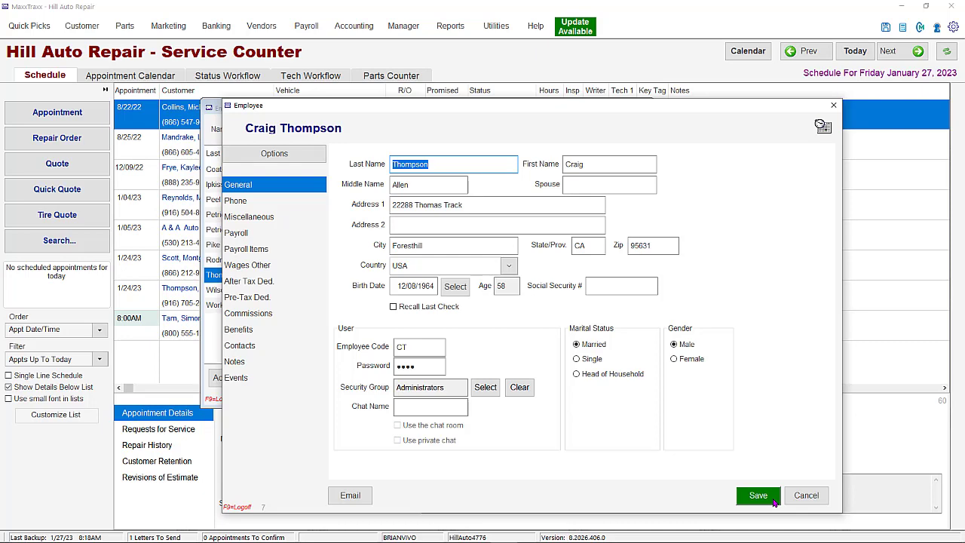
pyautogui.click(775, 504)
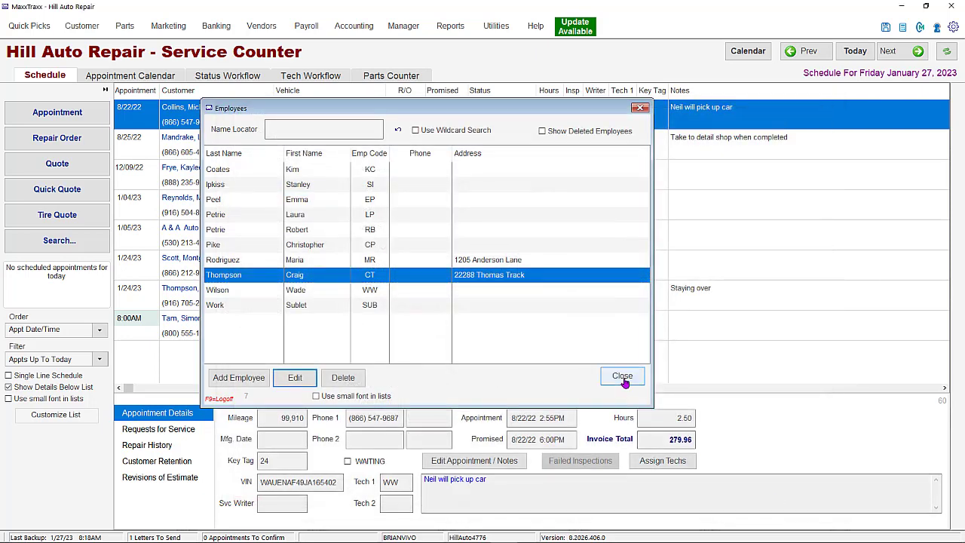
pyautogui.click(623, 377)
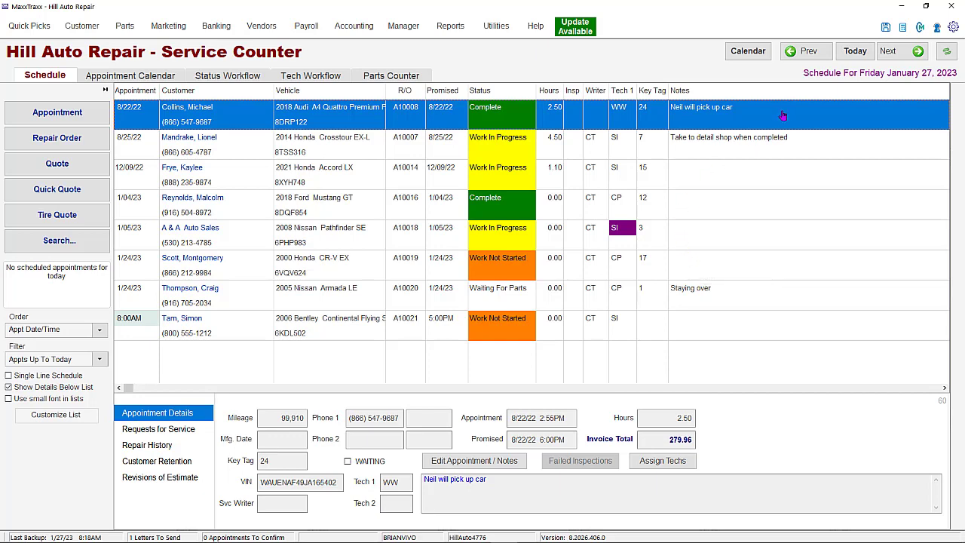
# - Enable system security by clearing Turn Off System Security in the company information, save it and leave the setups
pyautogui.click(954, 28)
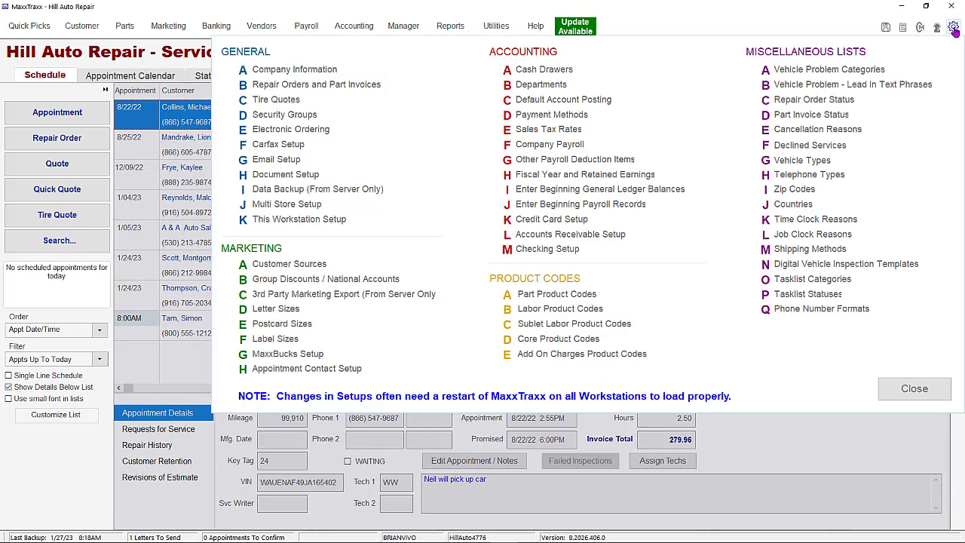
pyautogui.click(311, 69)
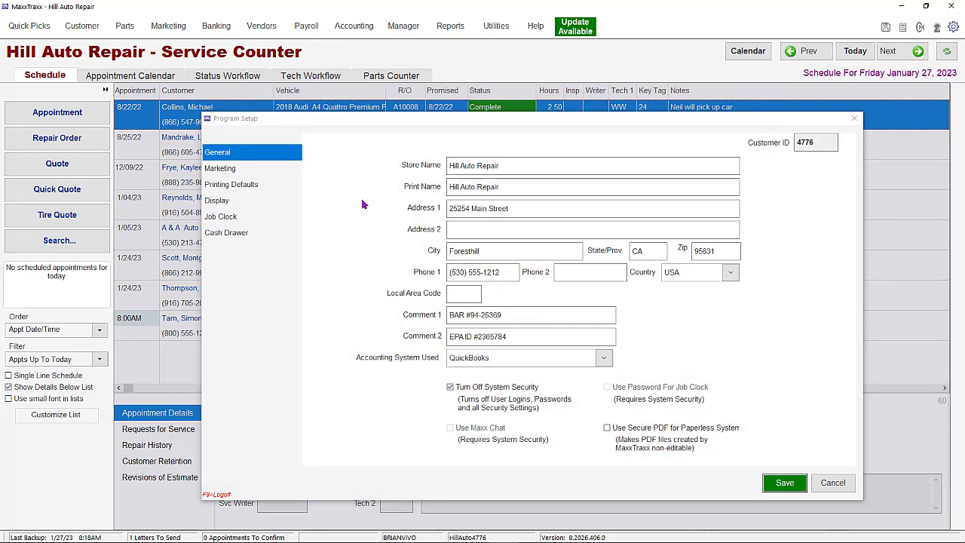
pyautogui.click(450, 388)
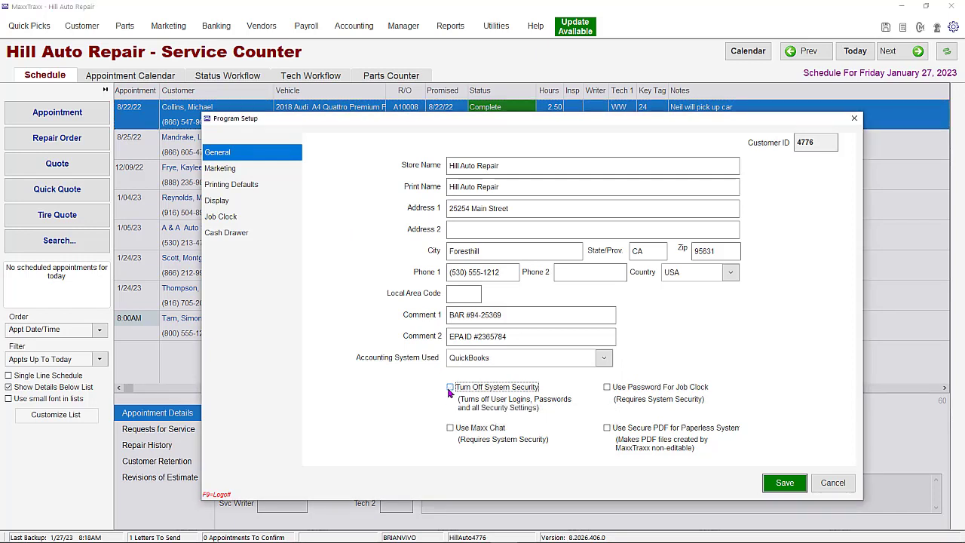
pyautogui.click(784, 483)
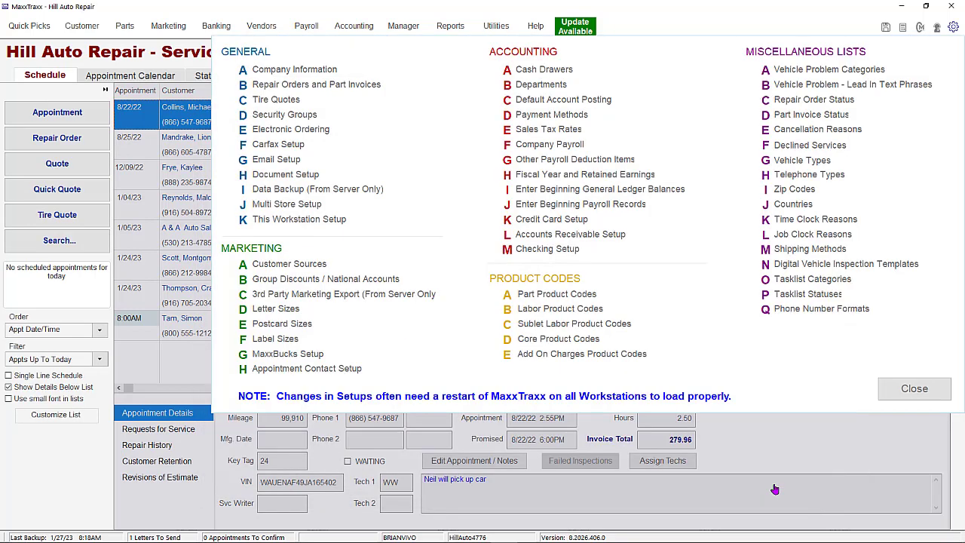
pyautogui.click(909, 396)
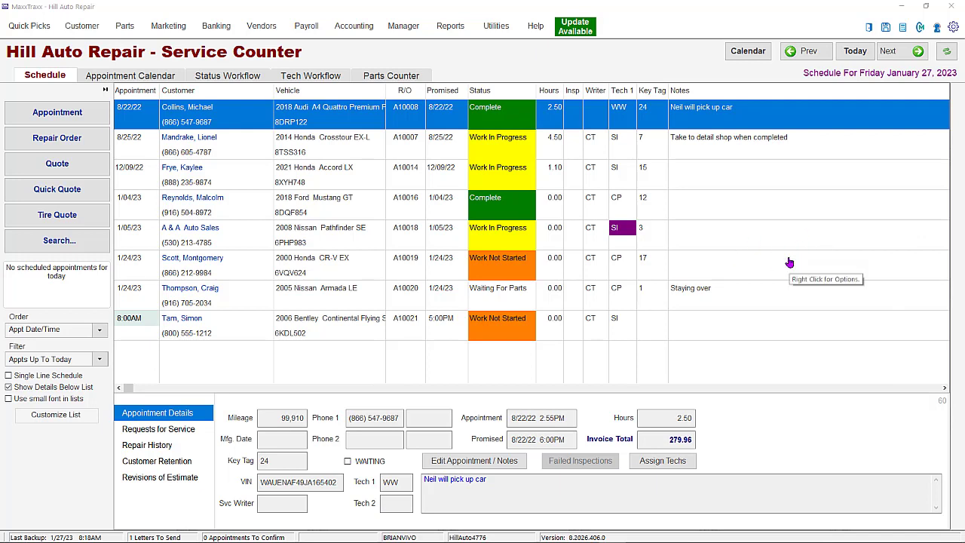
# - Log off and log back on with an employee code and password
pyautogui.click(869, 28)
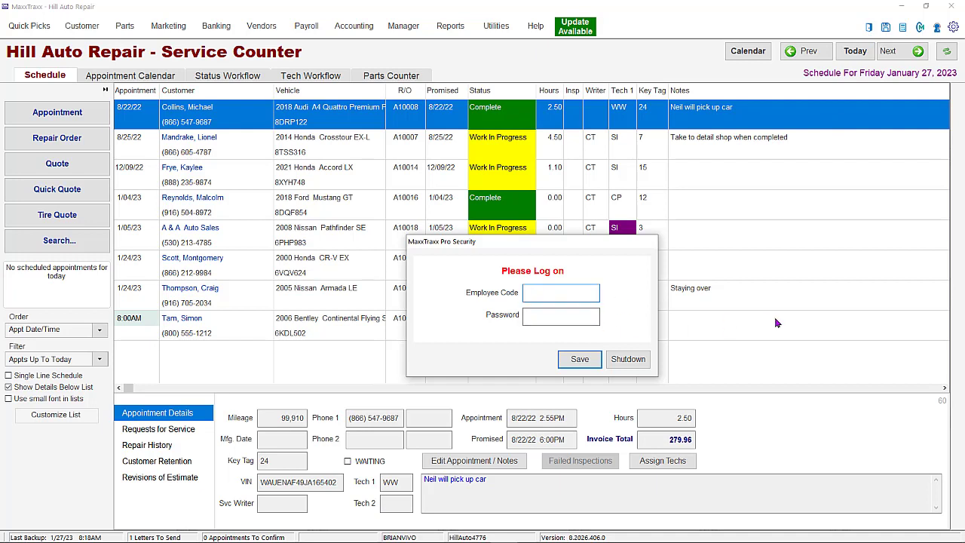
pyautogui.write('11')
pyautogui.press('Tab')
pyautogui.write('1234')
pyautogui.press('Return')
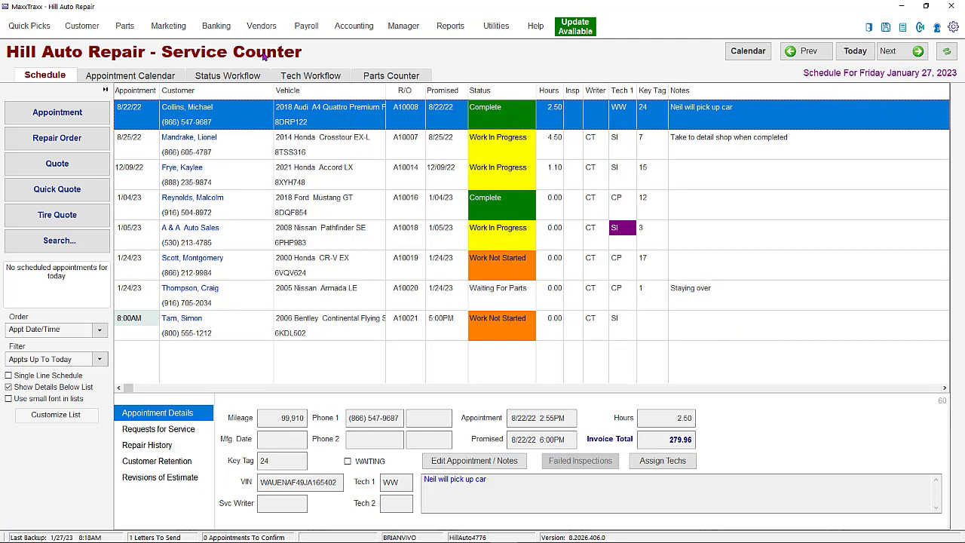
# - Open check writing by authorizing access with the manager's code and password, cancel the check and log off
pyautogui.click(226, 29)
pyautogui.click(144, 65)
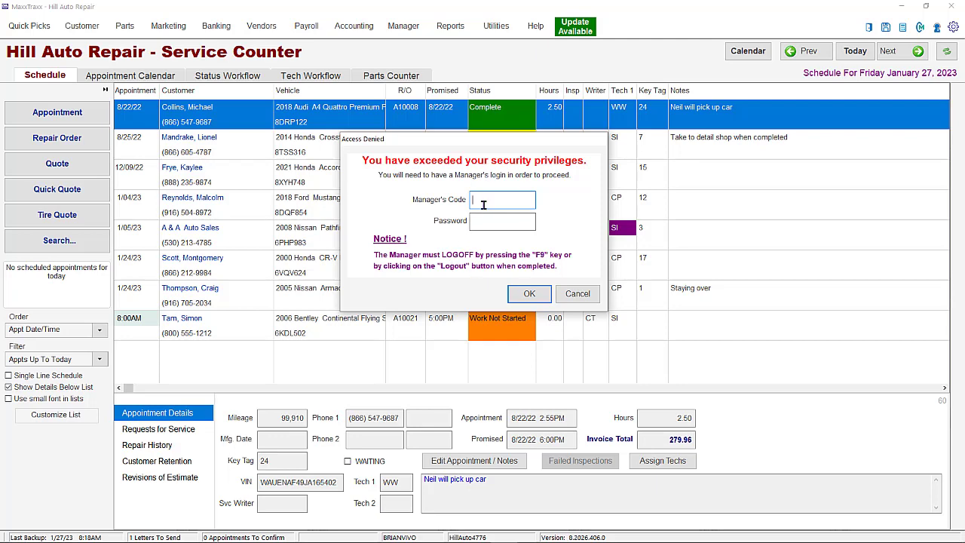
pyautogui.write('**')
pyautogui.press('Tab')
pyautogui.write('****')
pyautogui.press('Return')
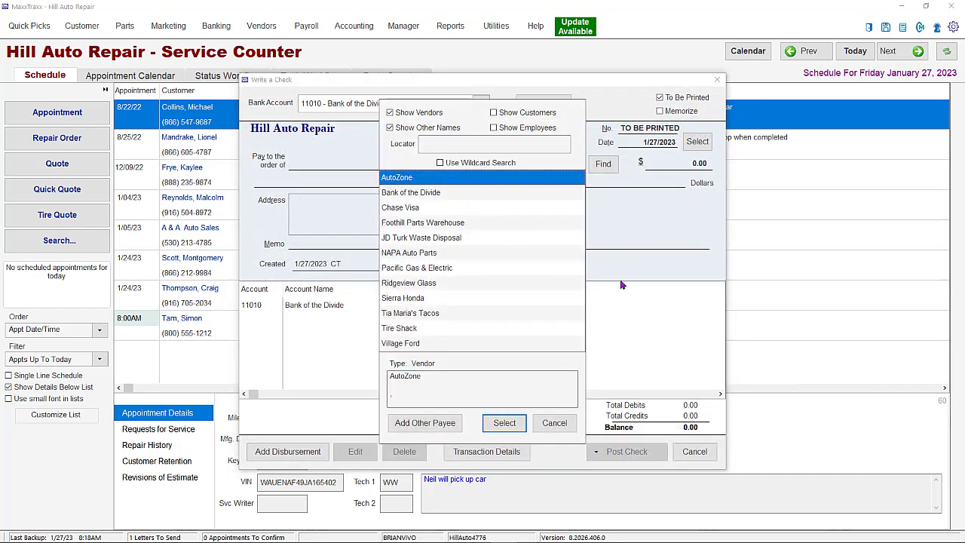
pyautogui.click(572, 423)
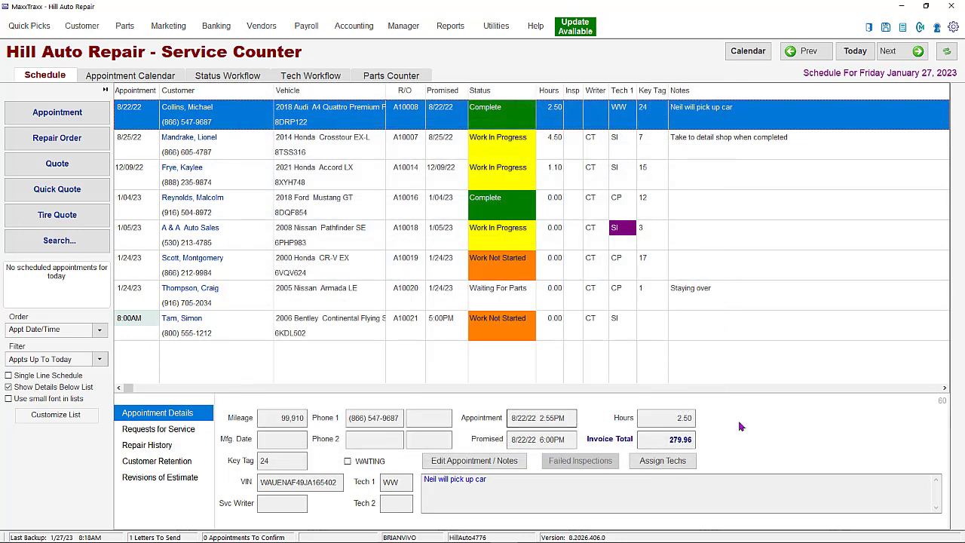
pyautogui.click(869, 30)
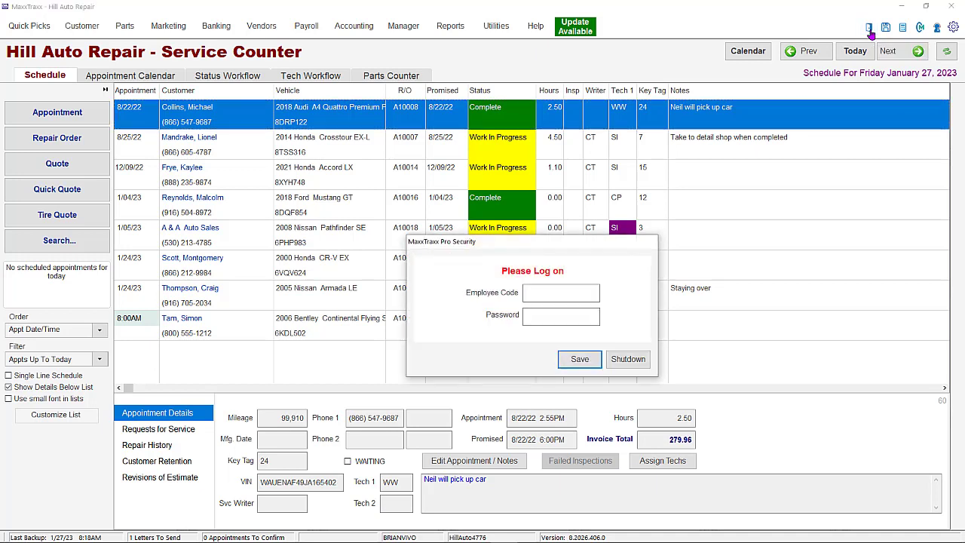